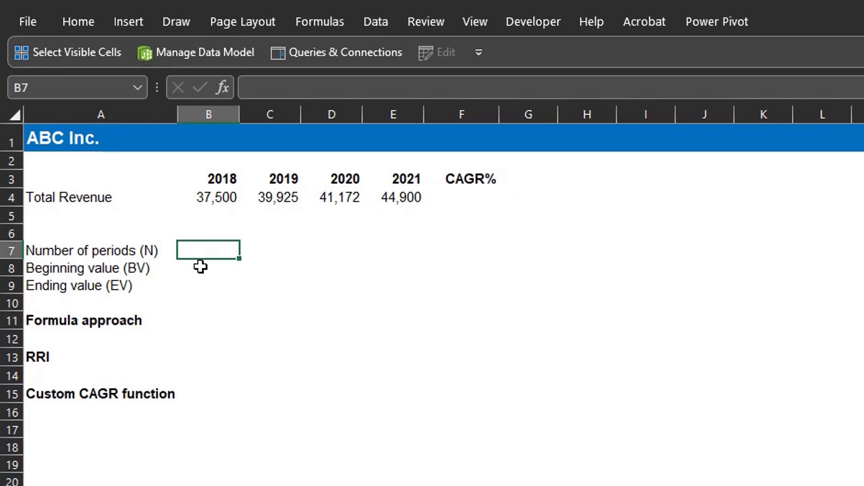
Step: Set the Number of periods (N) in B7 to 3
left_click(154, 251)
left_click(143, 273)
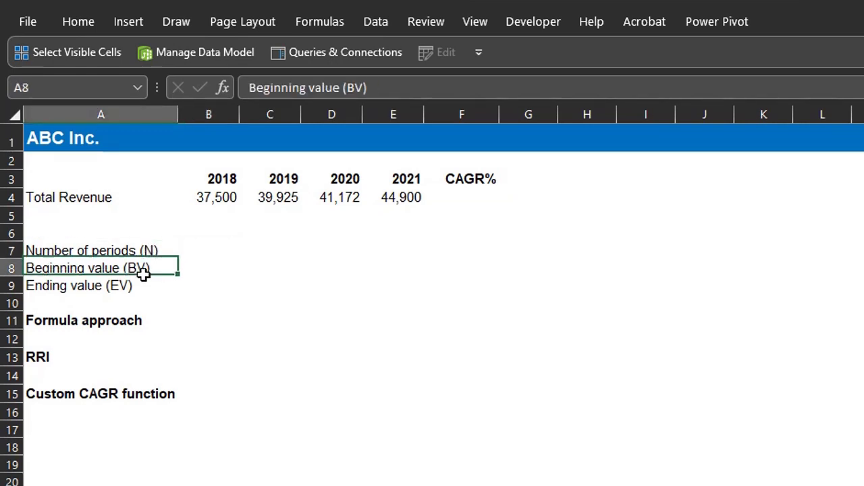
left_click(143, 289)
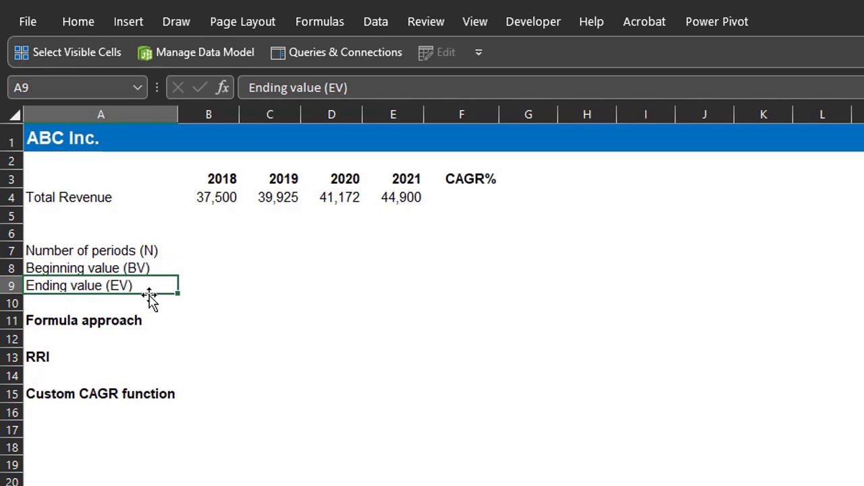
left_click(211, 250)
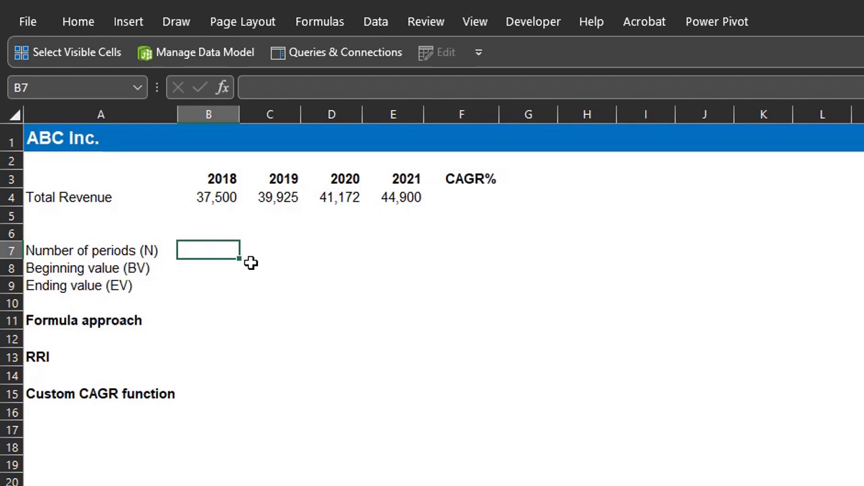
type("3")
key("Return")
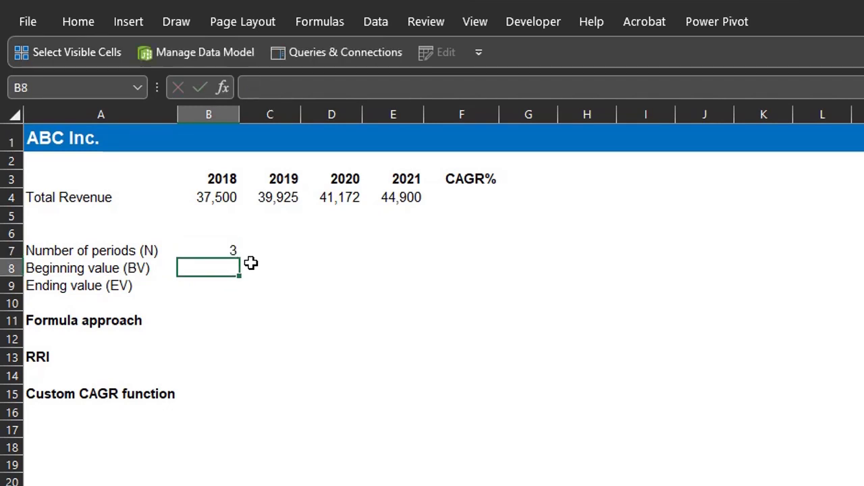
Step: Link the beginning value to 2018 revenue (=B4, 37,500) and the ending value to 2021 revenue (=E4, 44,900)
type("=")
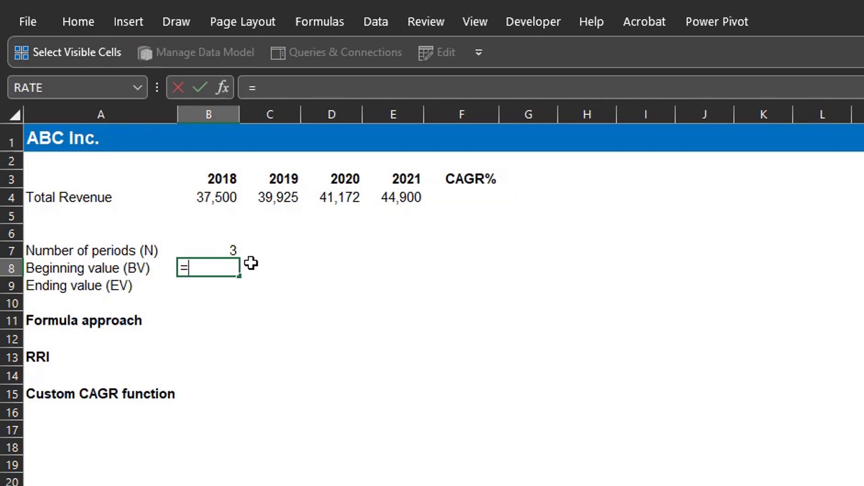
left_click(225, 197)
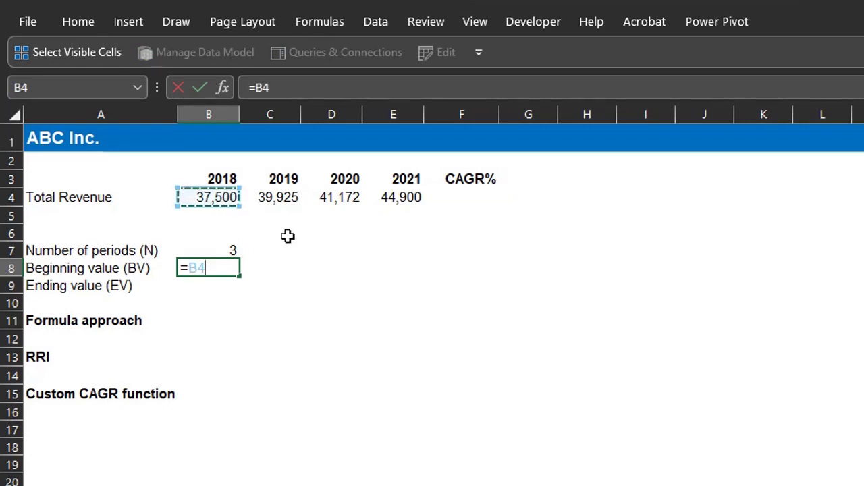
key("Return")
type("=")
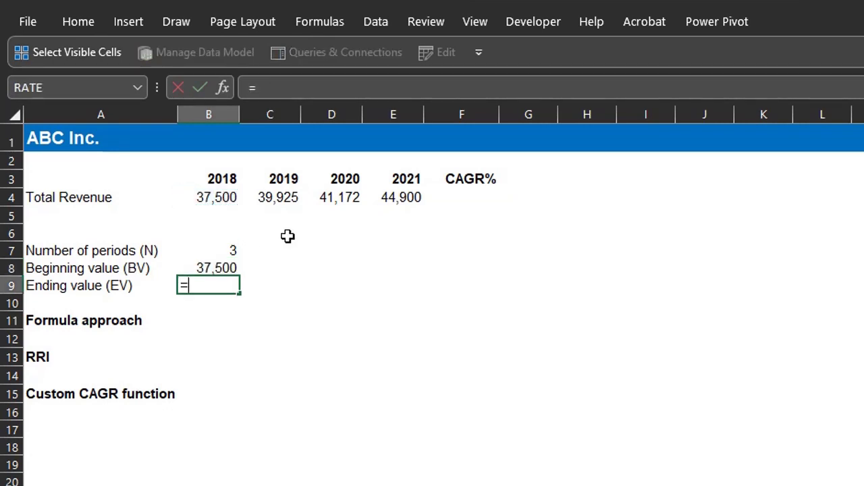
left_click(417, 197)
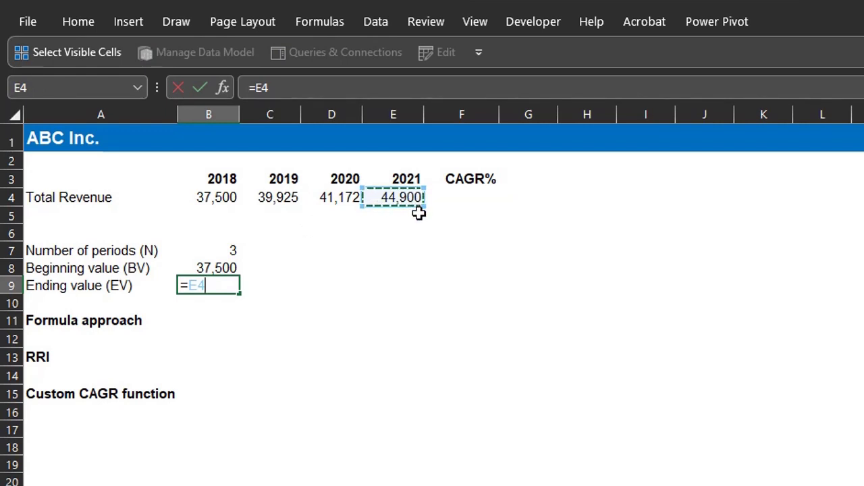
key("Return")
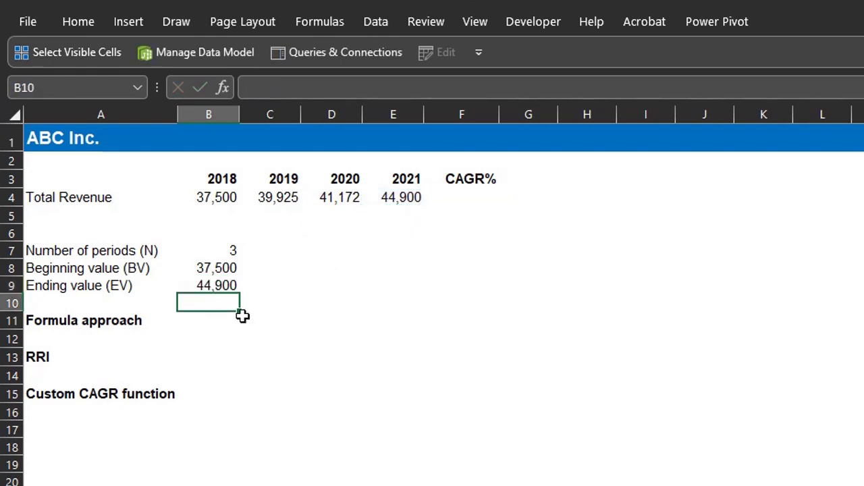
left_click(204, 323)
Step: Enter the CAGR formula =((B9/B8)^(1/B7))-1 in B11
type("=")
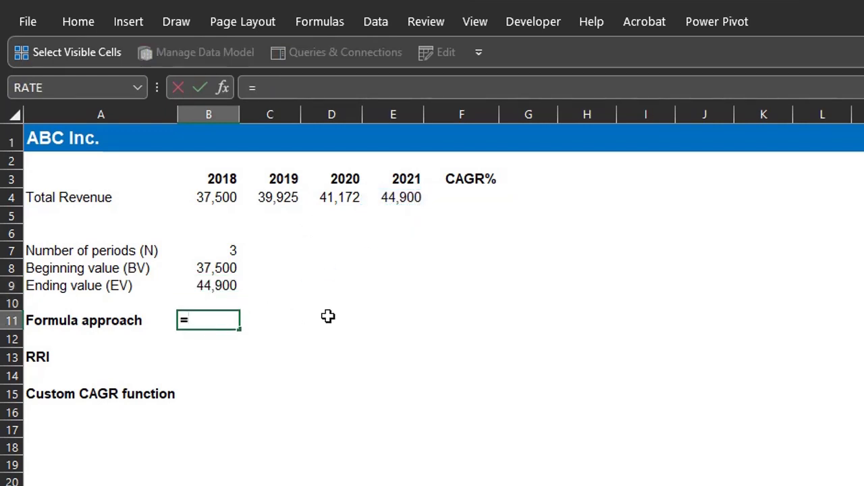
type("((")
left_click(227, 284)
type("/")
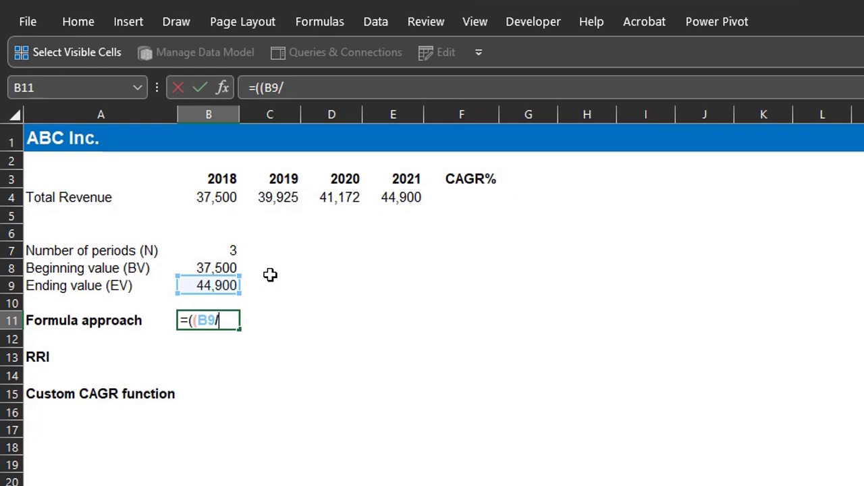
left_click(232, 265)
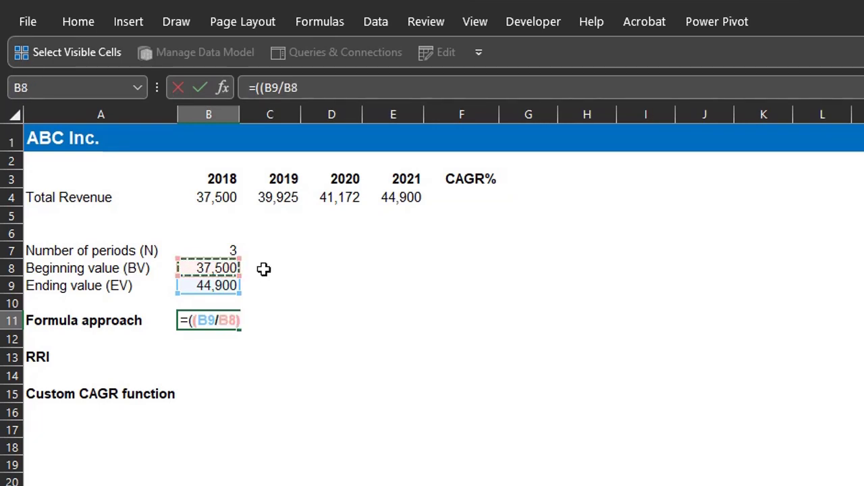
type(")")
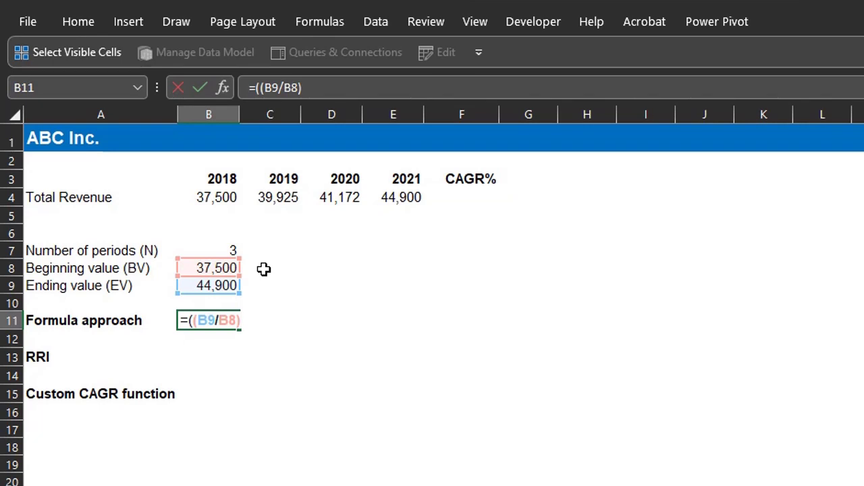
type("^")
type("(1/")
left_click(230, 250)
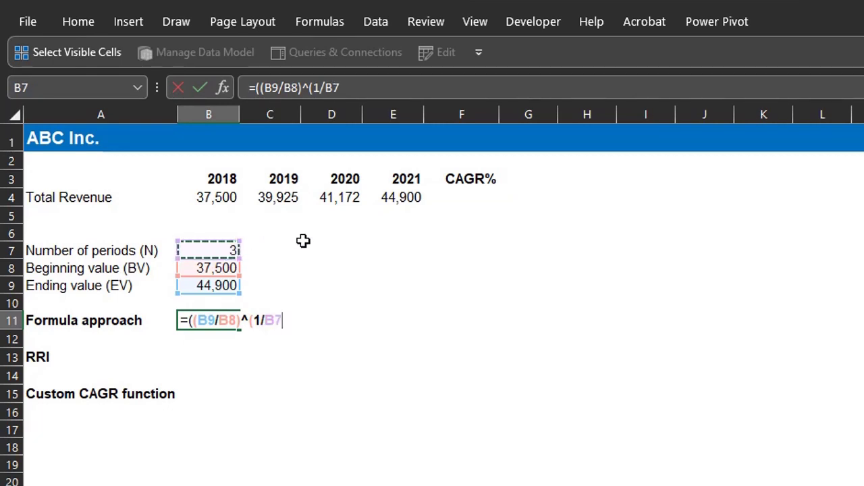
type(")")
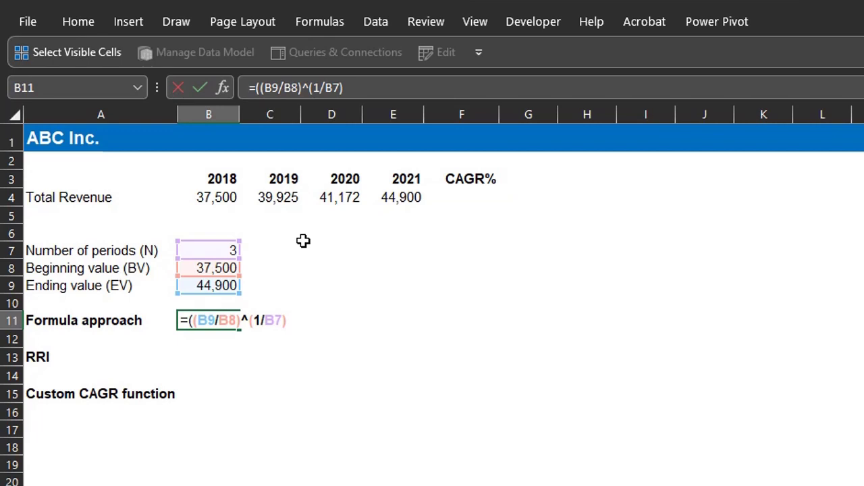
type(")-1")
key("Return")
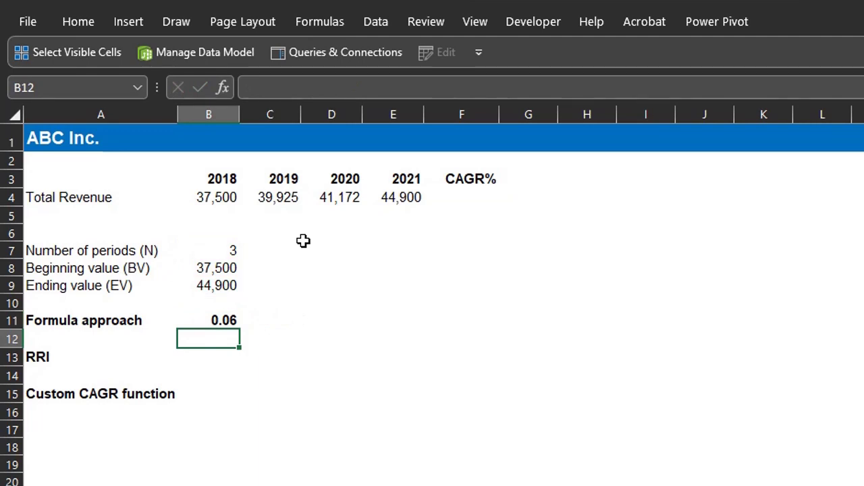
Step: Format B11 as a percentage with two decimals so it shows 6.19%
key("Up")
left_click(92, 21)
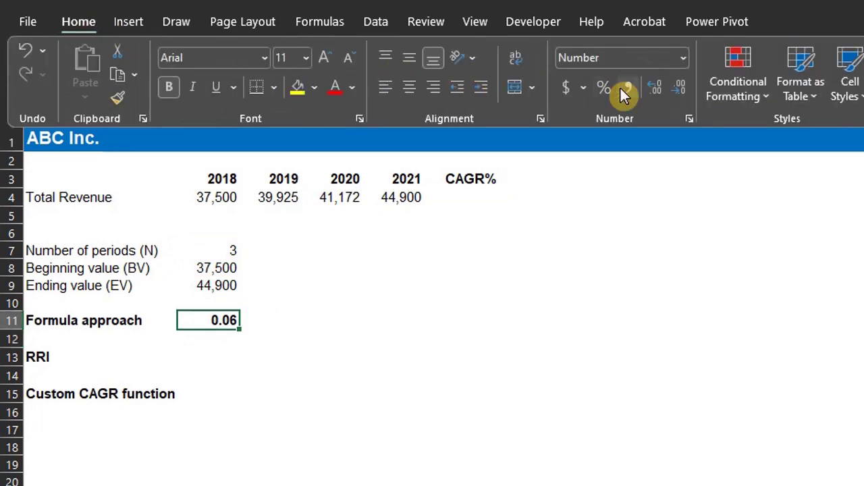
left_click(604, 88)
left_click(654, 87)
left_click(654, 88)
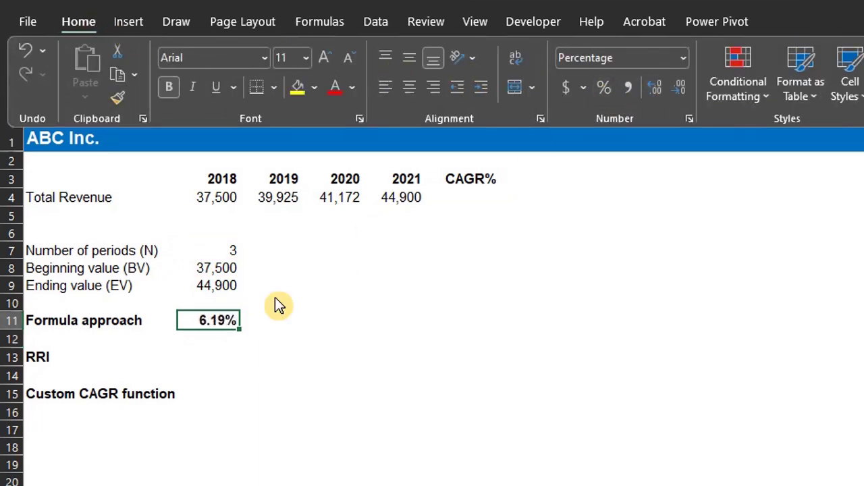
key("Escape")
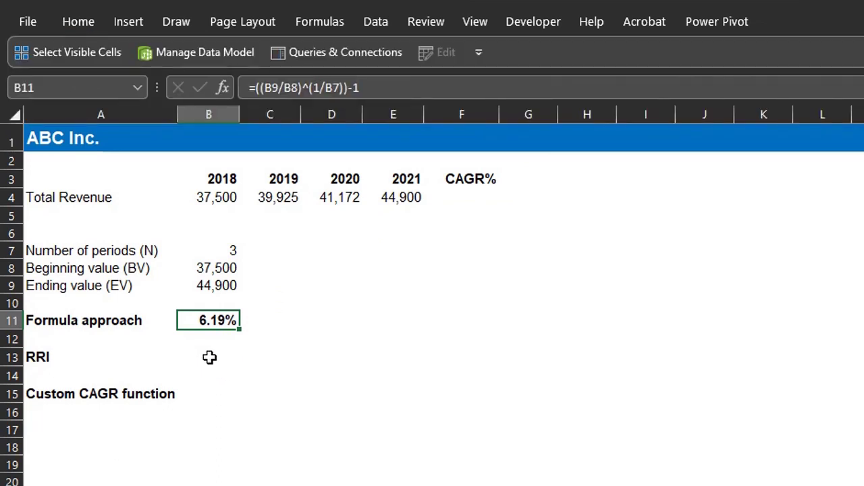
left_click(209, 357)
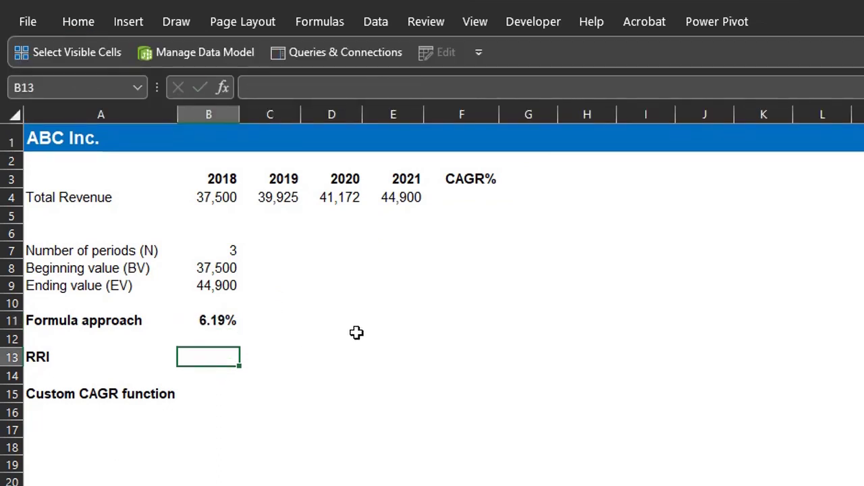
Step: Enter =RRI(B7,B8,B9) in B13
type("=RR")
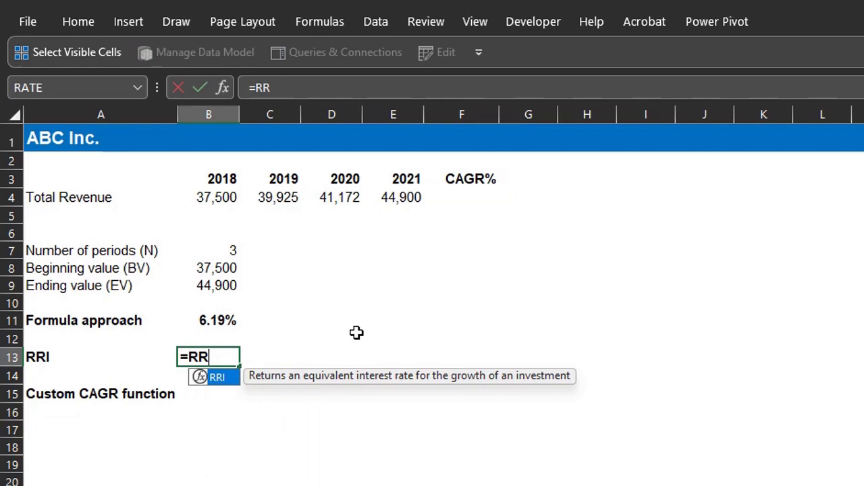
key("Tab")
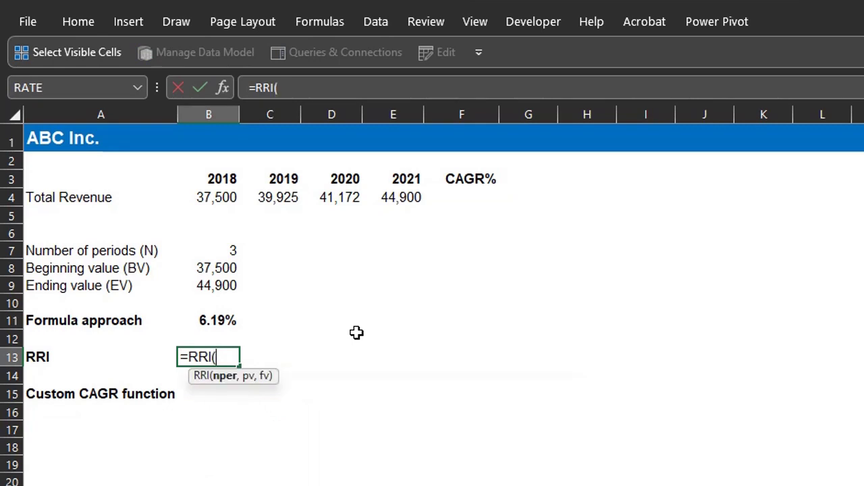
left_click(230, 249)
type(",")
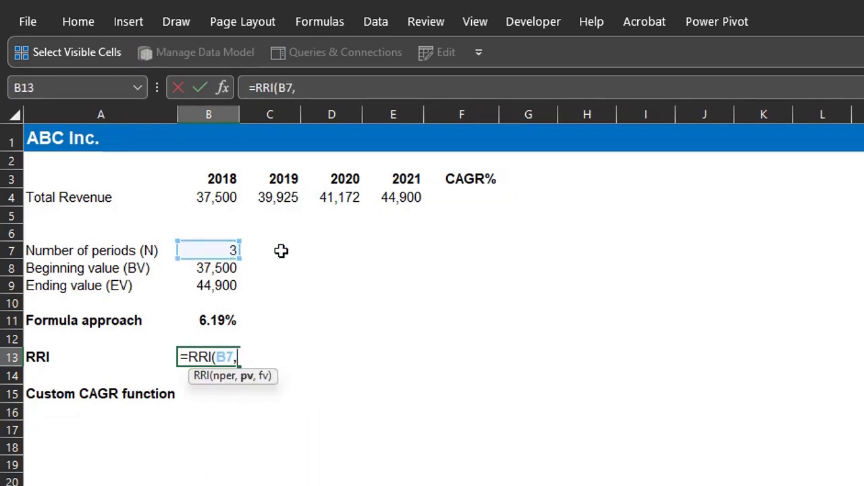
left_click(229, 270)
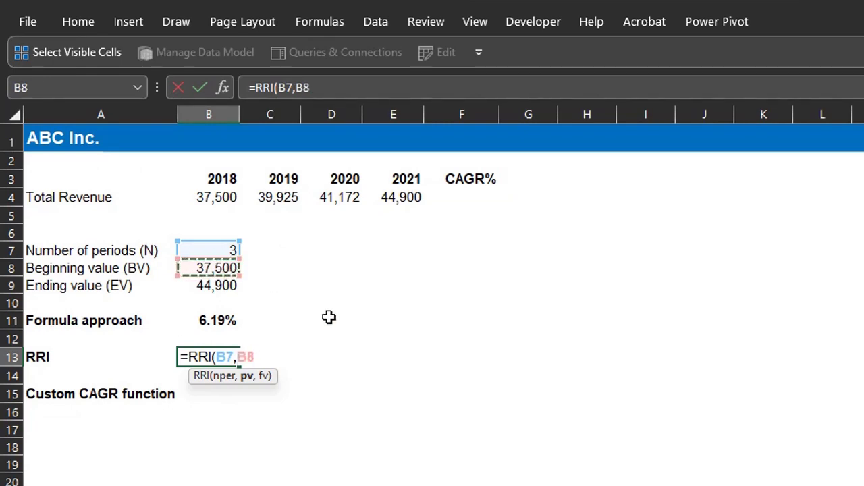
type(",")
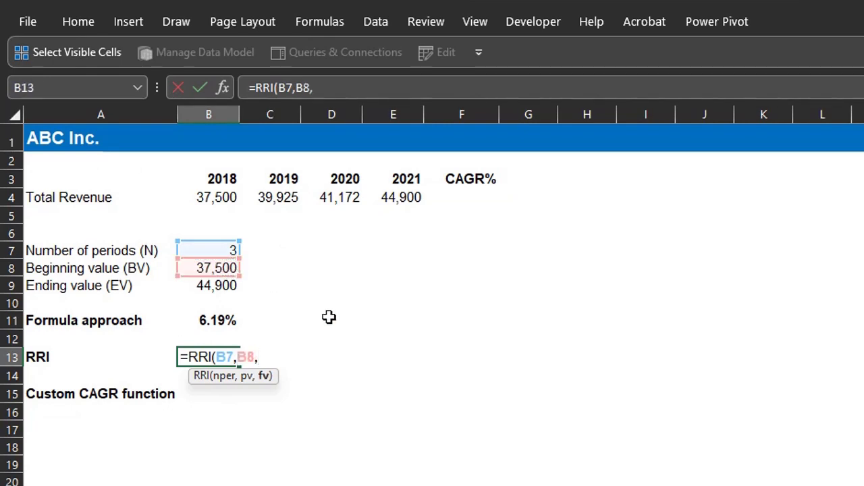
left_click(229, 285)
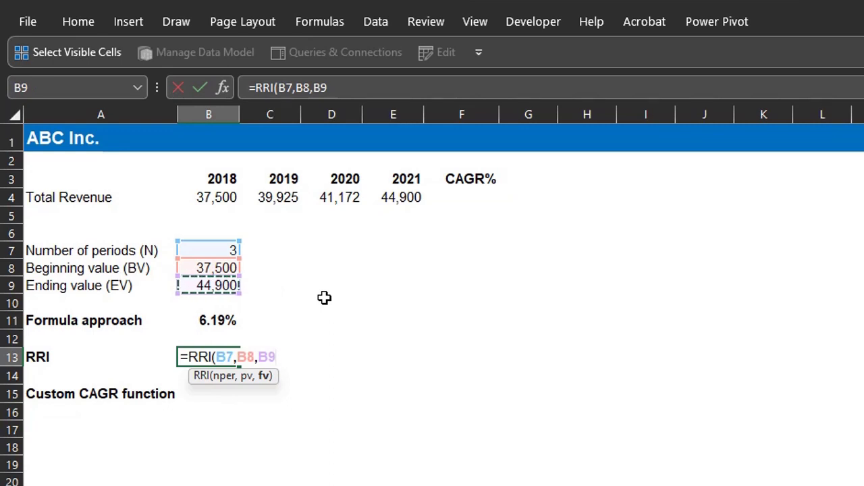
type(")")
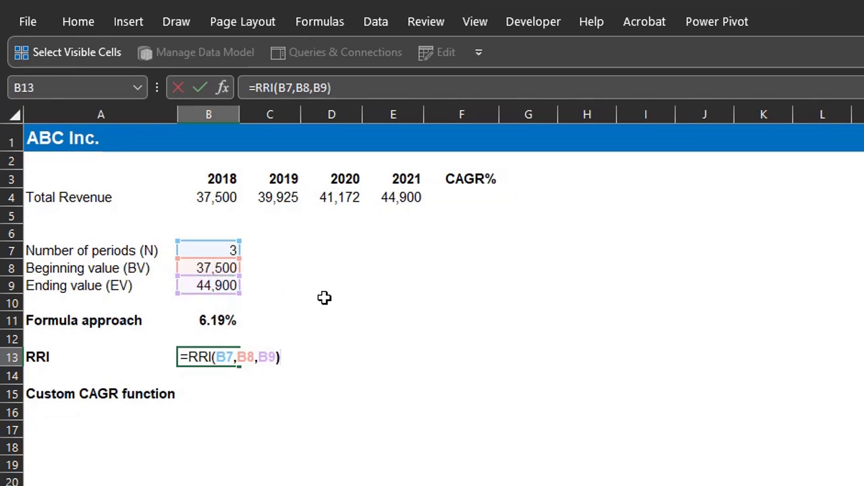
key("Return")
Step: Copy B11's percentage format onto B13 with Format Painter
left_click(190, 321)
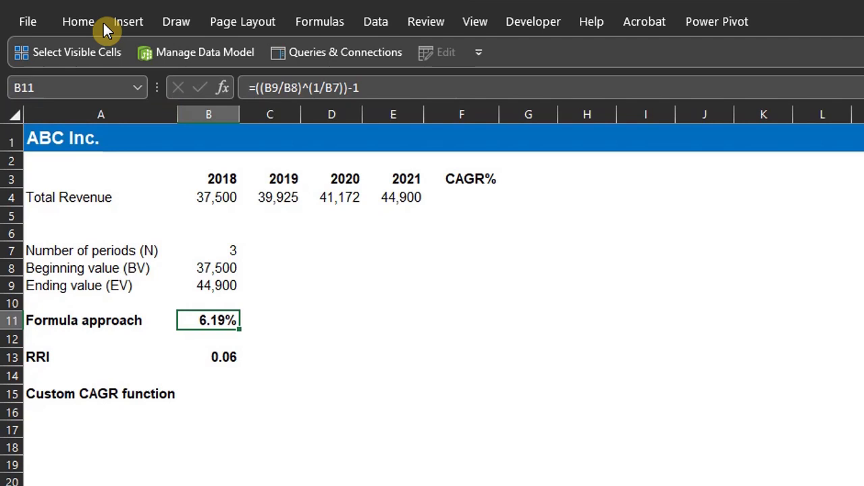
left_click(79, 21)
left_click(118, 101)
left_click(218, 357)
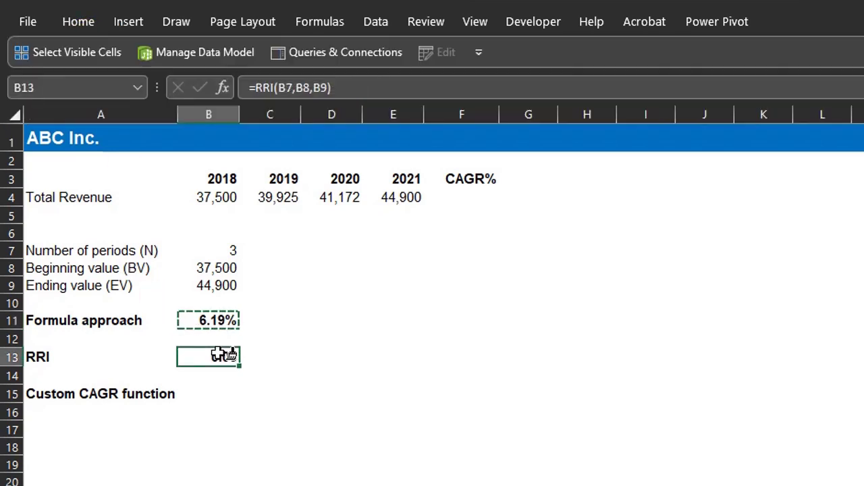
left_click(223, 395)
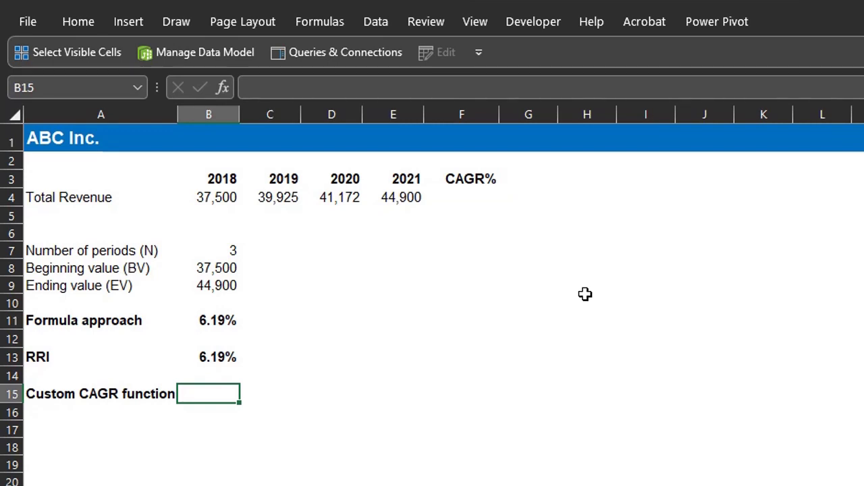
Step: Type =LAMBDA(N,BV,EV,((EV/BV)^(1/N))-1) into B15 without committing it
type("=LAMBDA(")
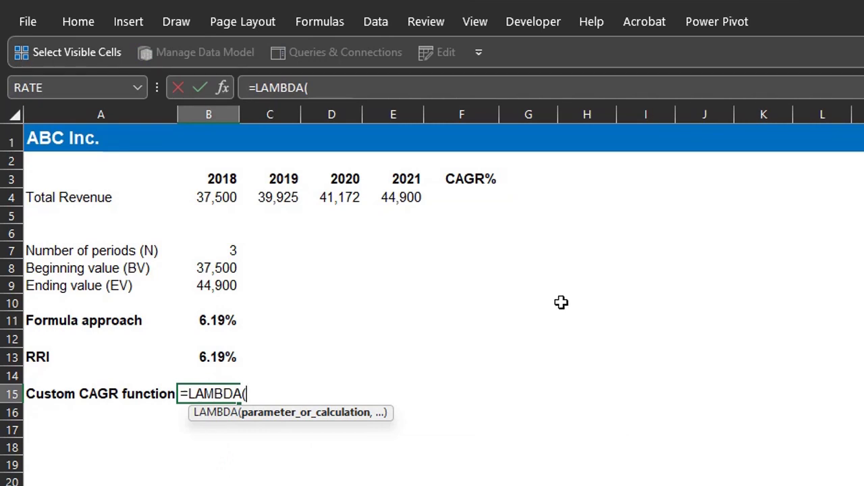
type("N,")
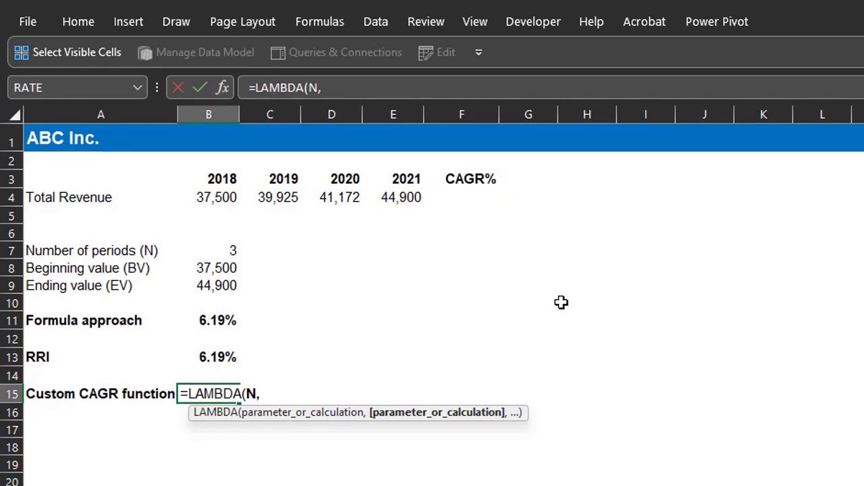
type("BV,")
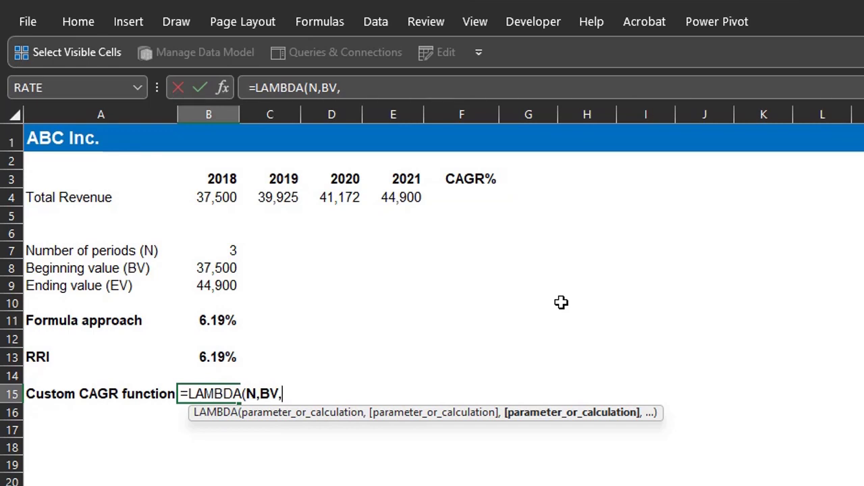
type("EV")
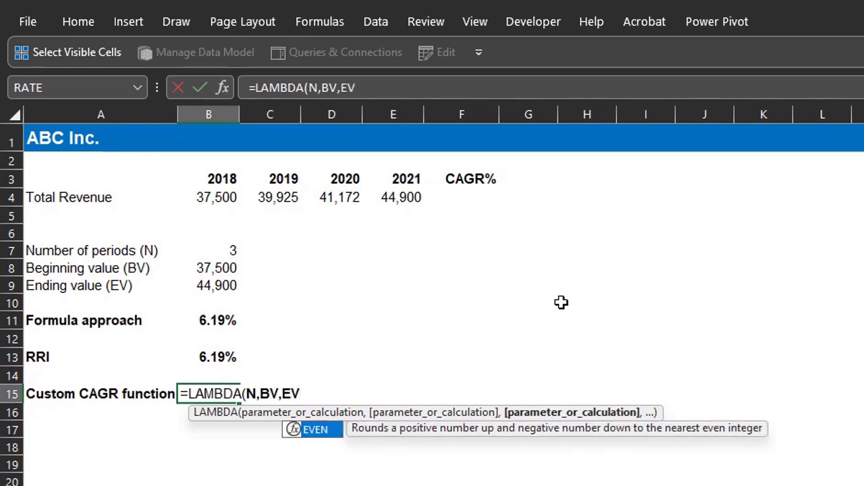
type(",")
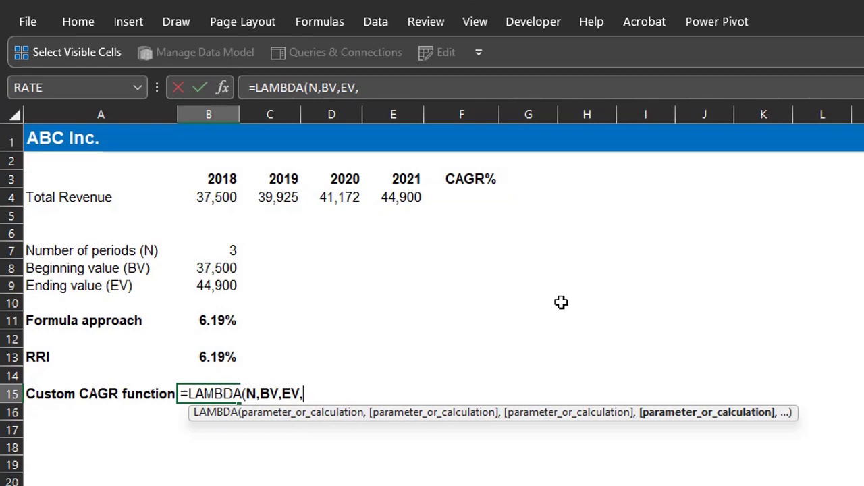
type("((E")
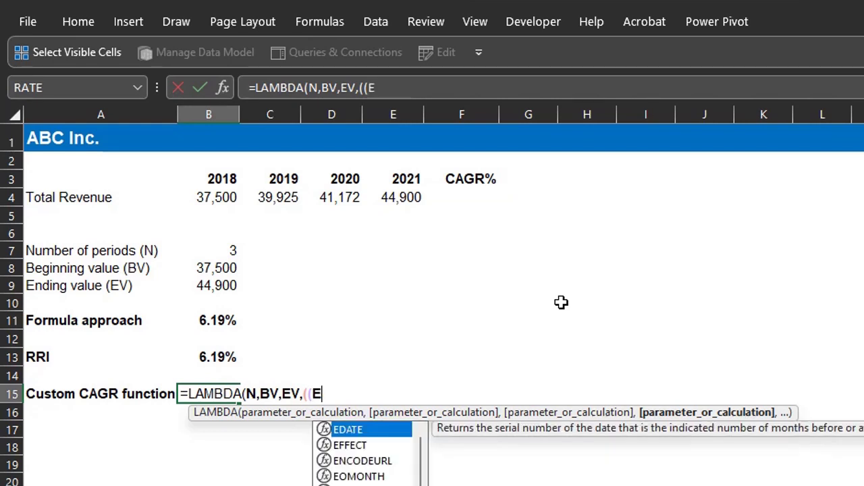
type("V/")
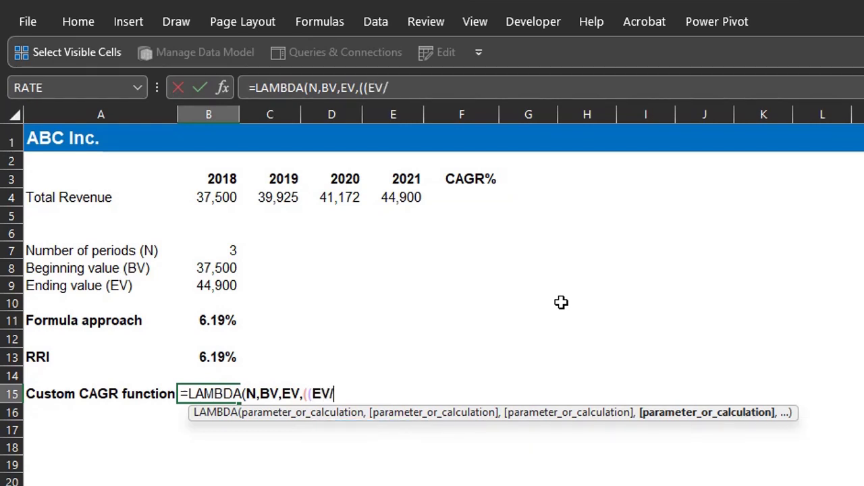
type("BV")
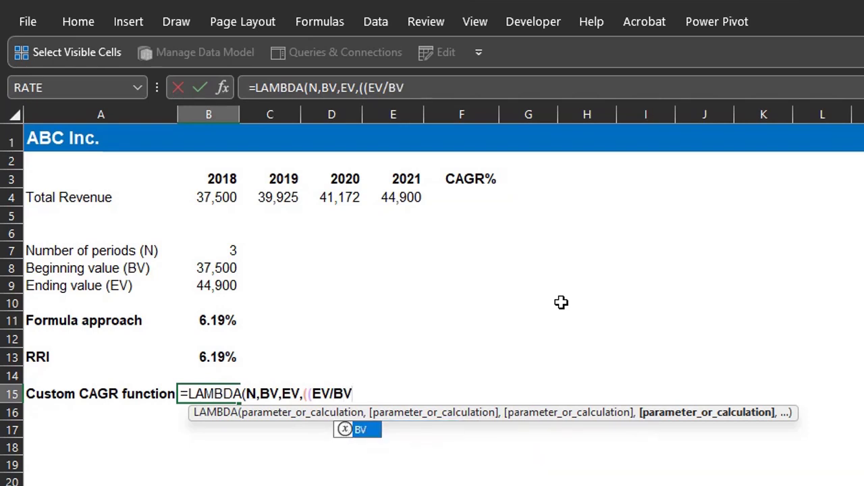
type(")")
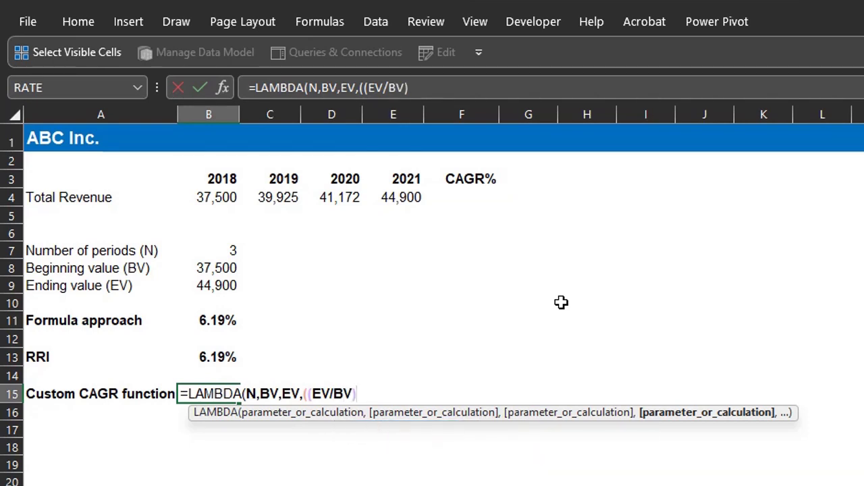
type("^(1/N")
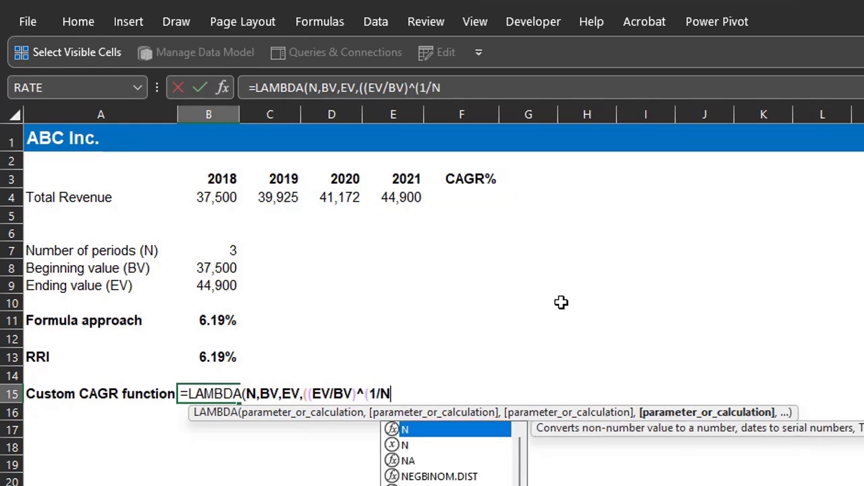
type(")")
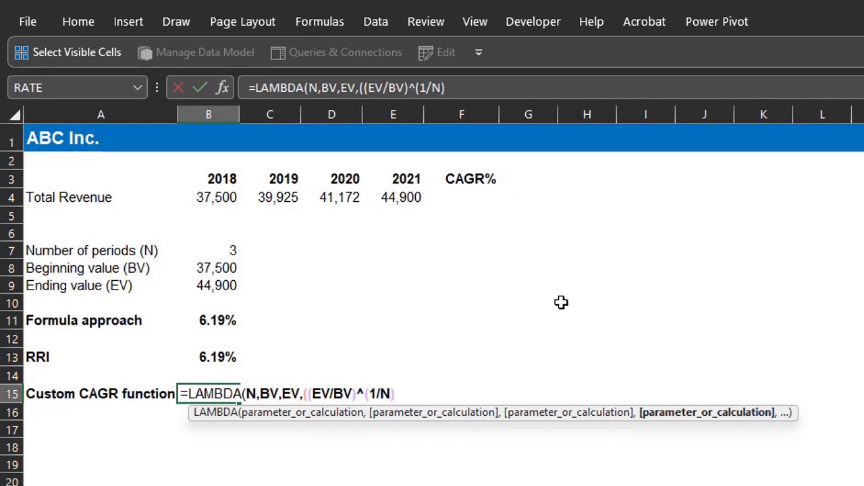
type(")-1)")
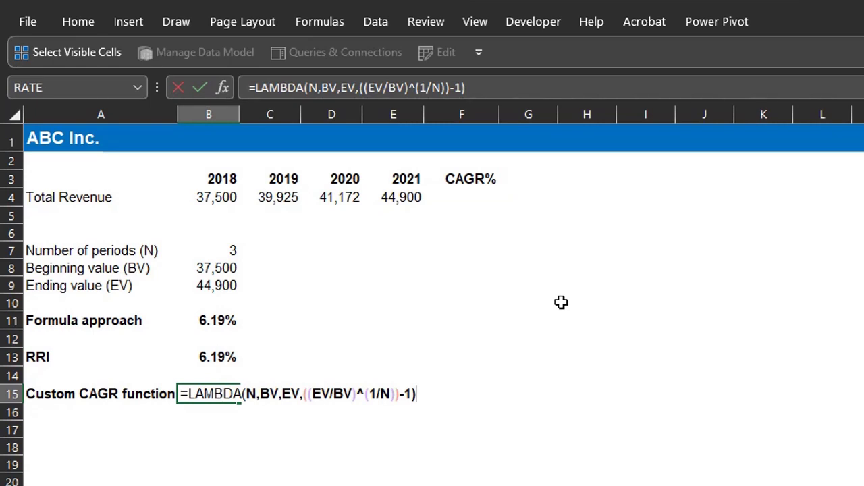
Step: Call the LAMBDA in B15 with arguments (B7,B8,B9) and commit it
type("(")
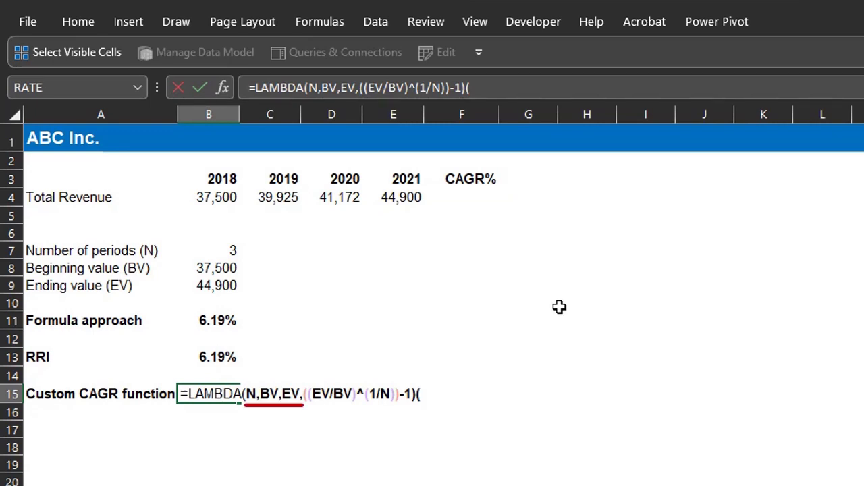
left_click(230, 250)
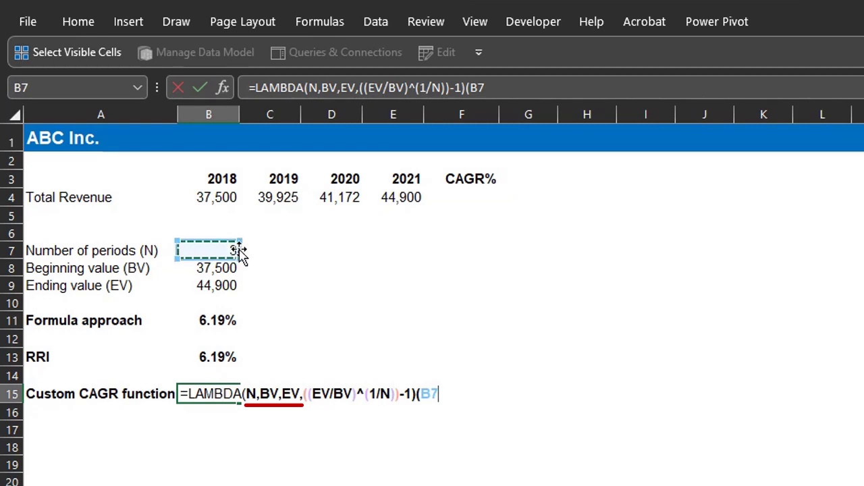
type(",")
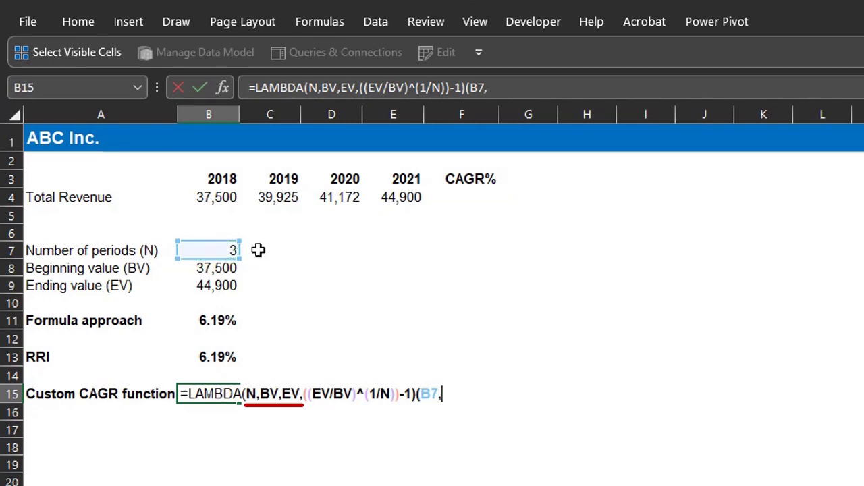
left_click(230, 267)
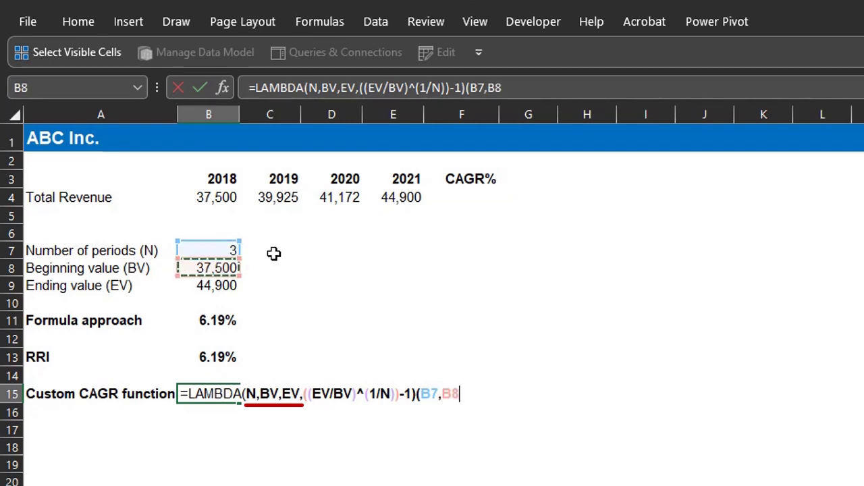
type(",")
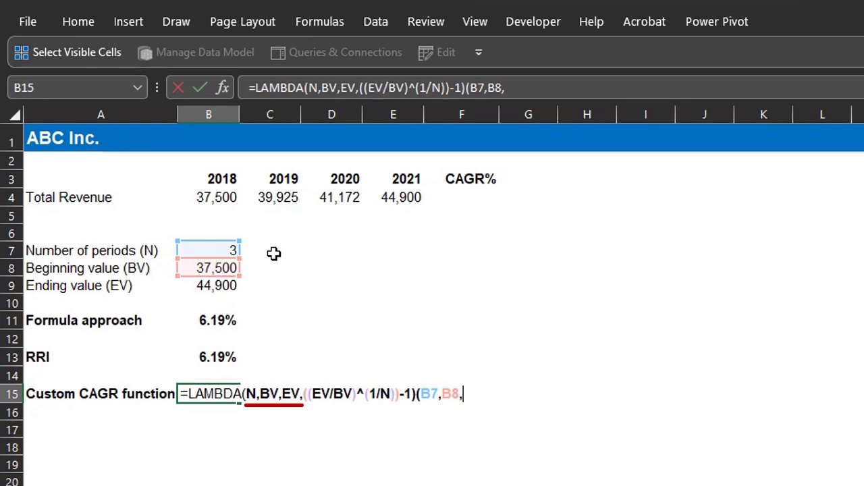
left_click(225, 285)
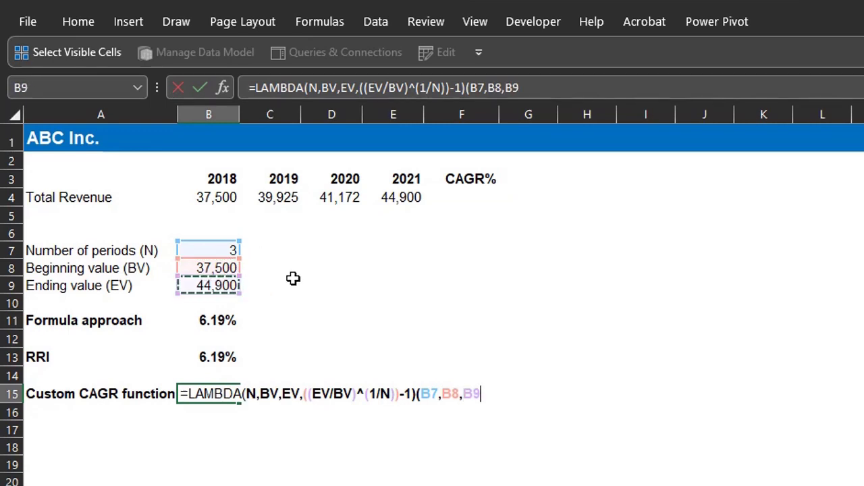
type(")")
key("Return")
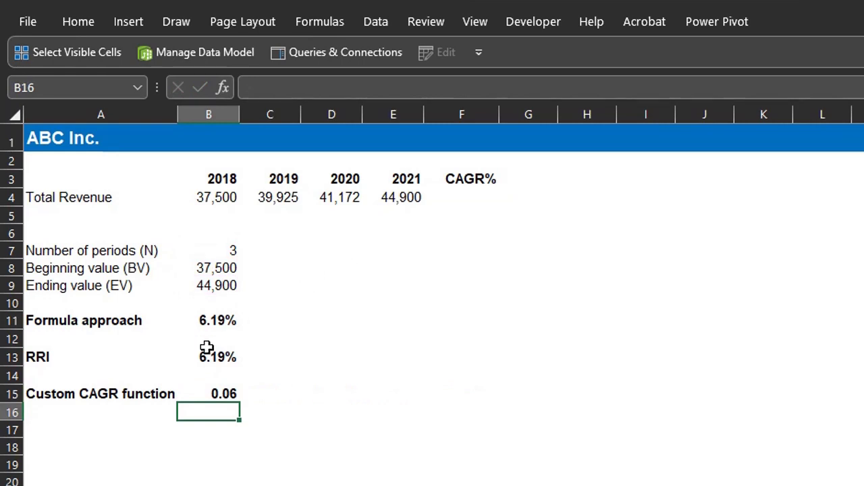
Step: Copy B13's percent format onto B15 with Format Painter, showing 6.19%
left_click(208, 354)
left_click(78, 22)
left_click(117, 98)
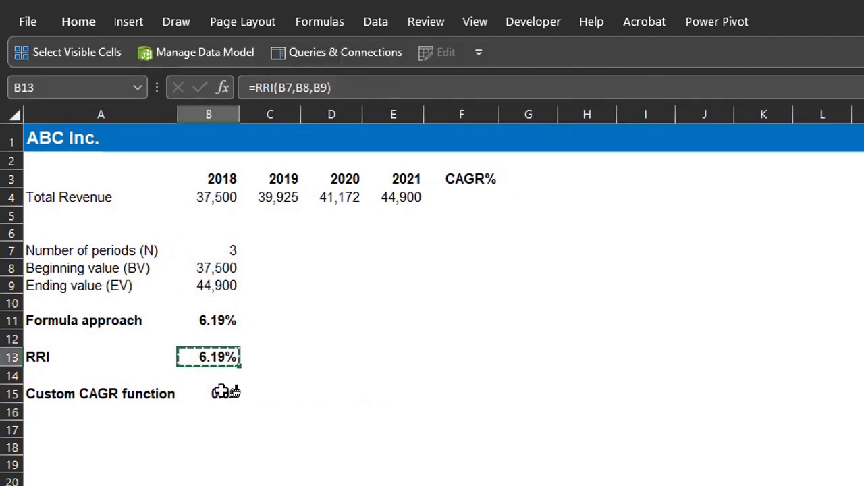
left_click(227, 394)
Step: Copy the LAMBDA(N,BV,EV,((EV/BV)^(1/N))-1) portion of B15's formula
key("F2")
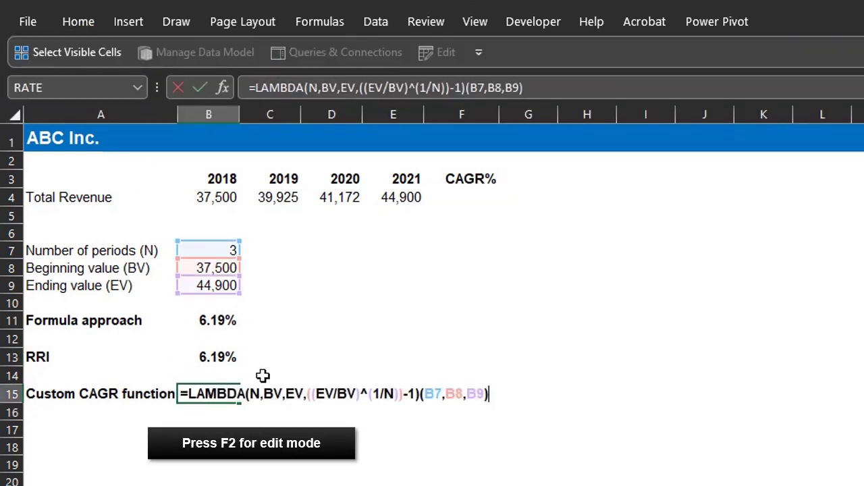
left_click(189, 395)
left_click_drag(215, 396, 419, 397)
key("ctrl+c")
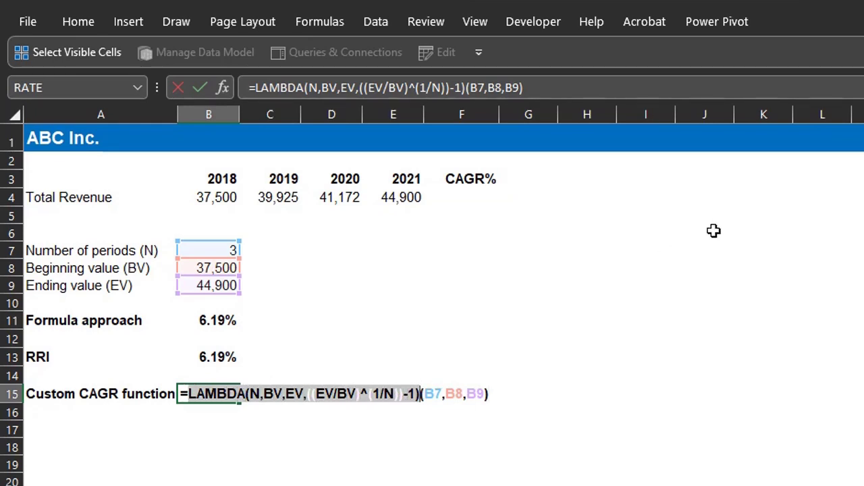
key("ctrl+F3")
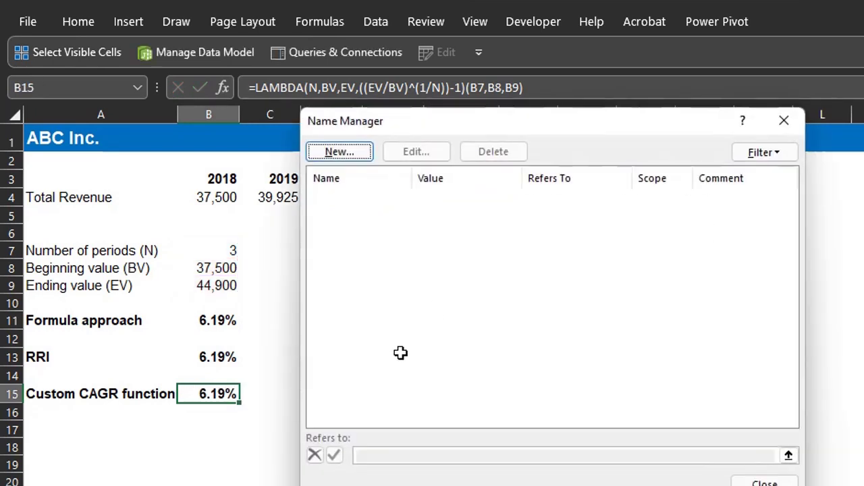
Step: Define a new name CAGR referring to the pasted LAMBDA formula, then close Name Manager
left_click(361, 153)
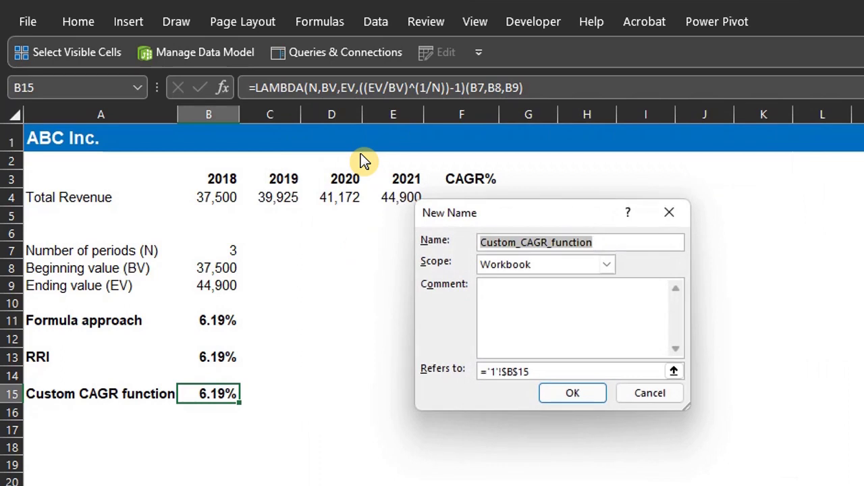
key("BackSpace")
type("CAGR")
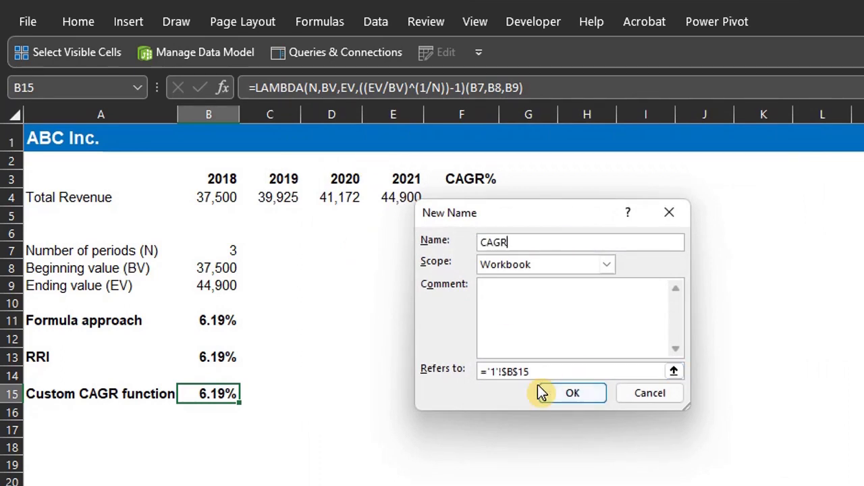
left_click_drag(542, 372, 486, 370)
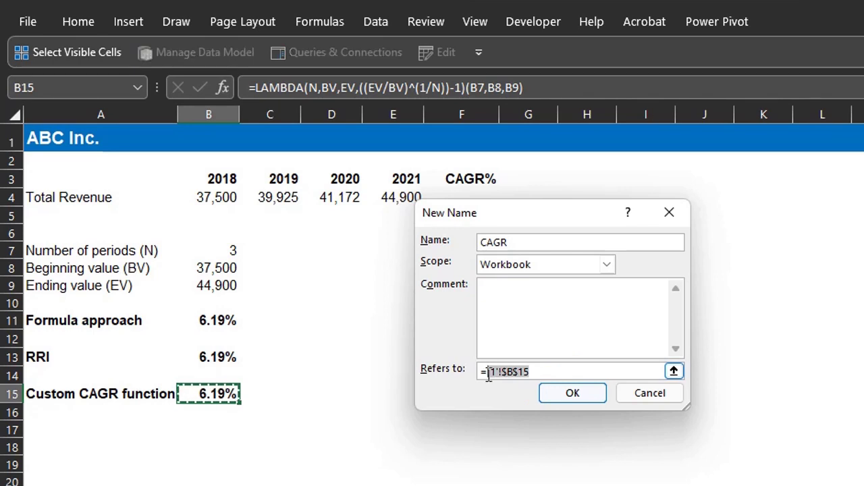
key("ctrl+v")
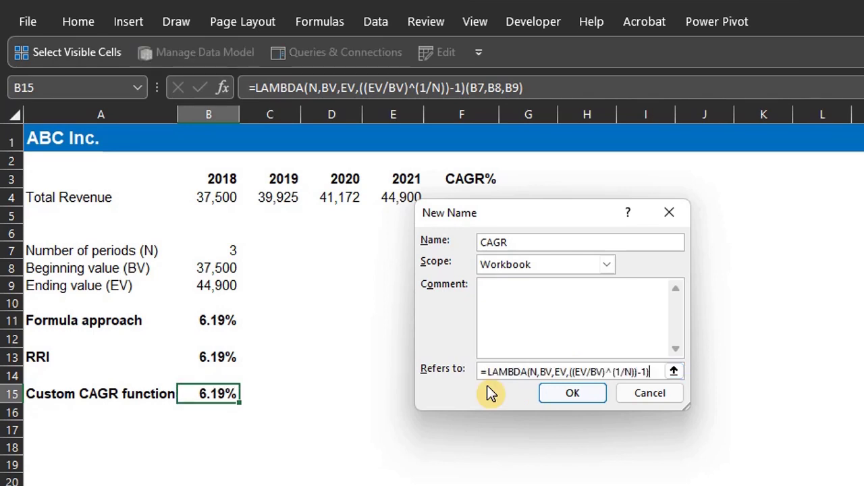
left_click(571, 393)
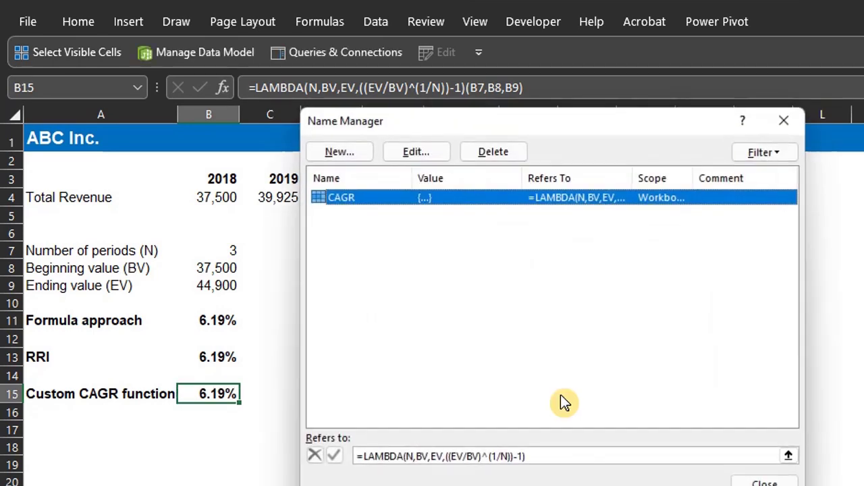
left_click(765, 483)
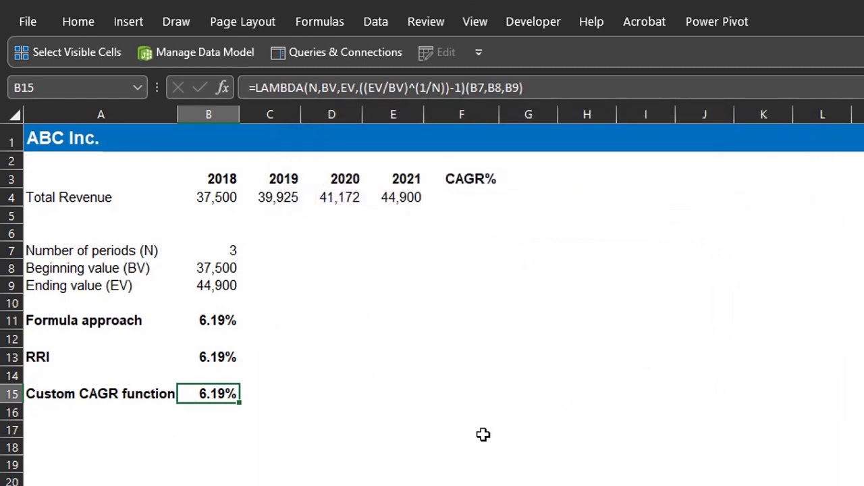
Step: Enter =CAGR(B7,B8,B9) in F4 under CAGR%, returning 6.19%
left_click(482, 198)
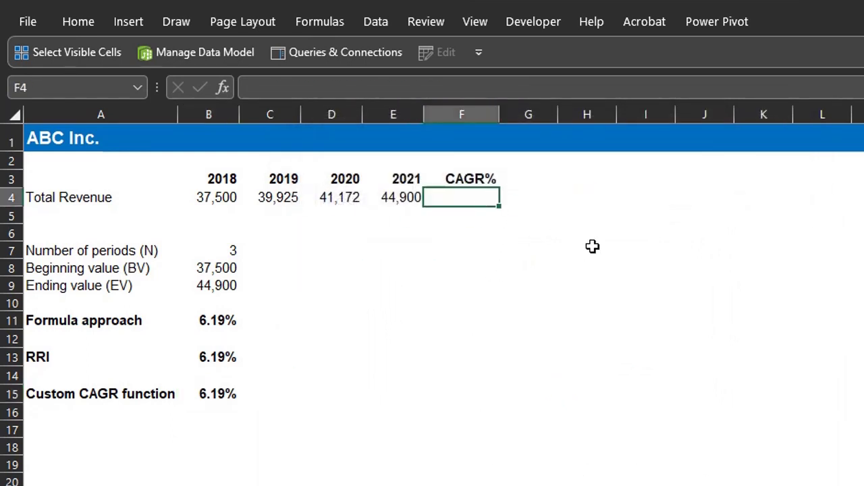
type("=CA")
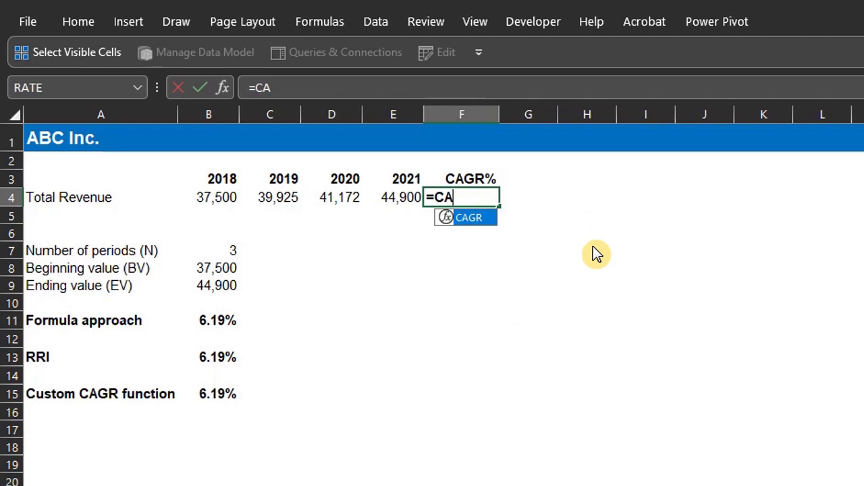
type("G")
key("Tab")
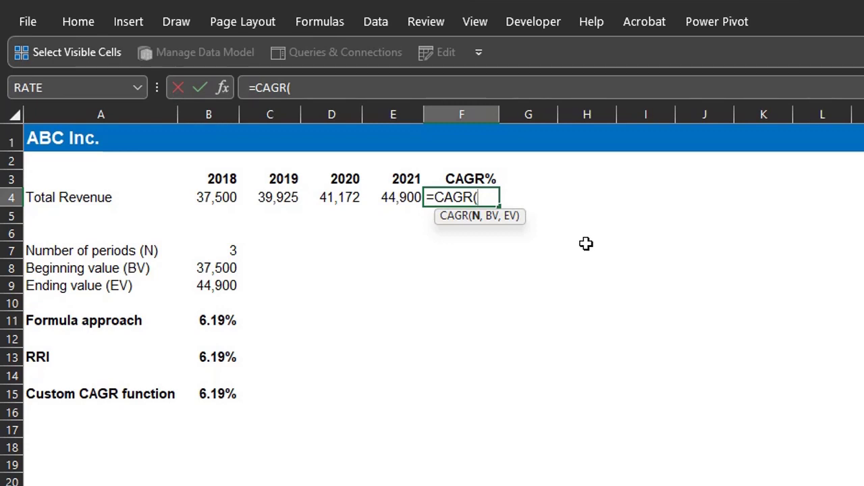
left_click(235, 249)
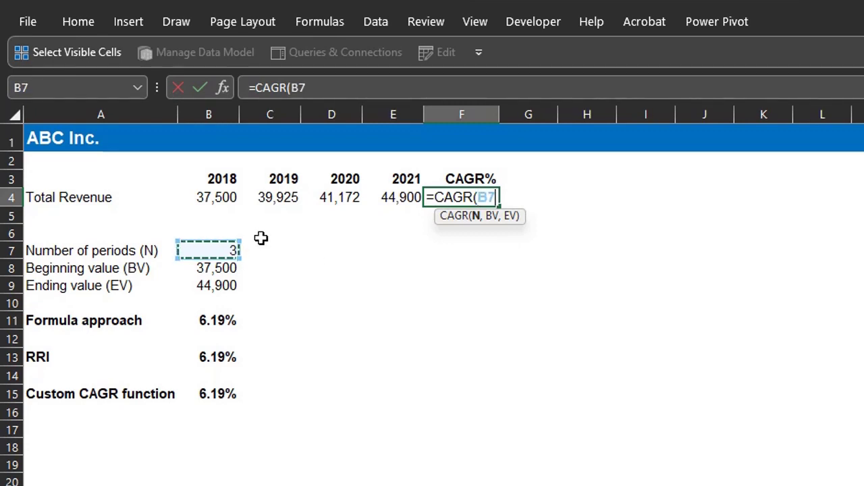
type(",")
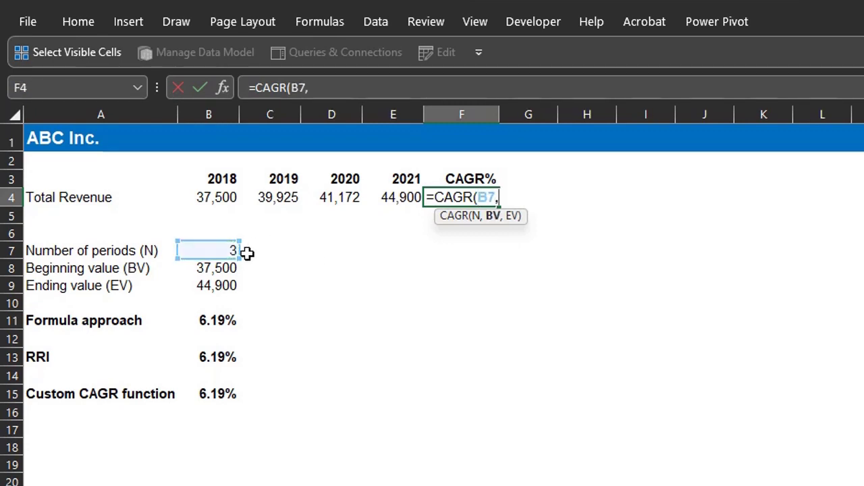
left_click(233, 267)
type(",")
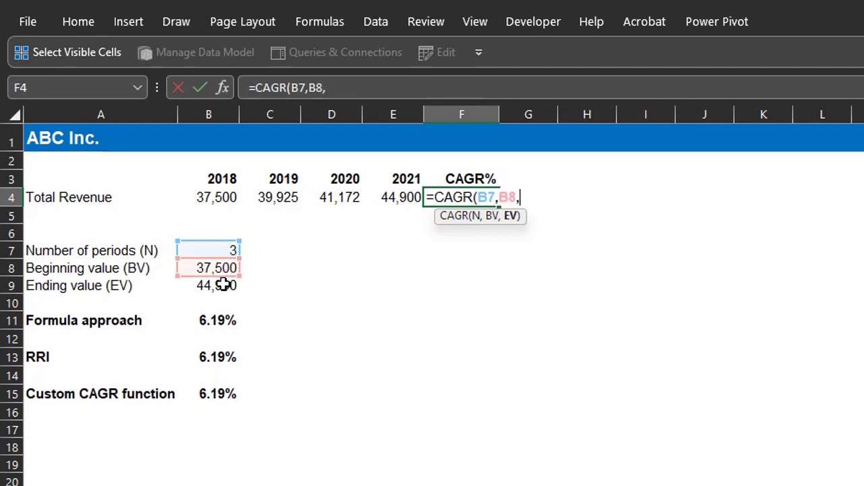
left_click(221, 284)
type(")")
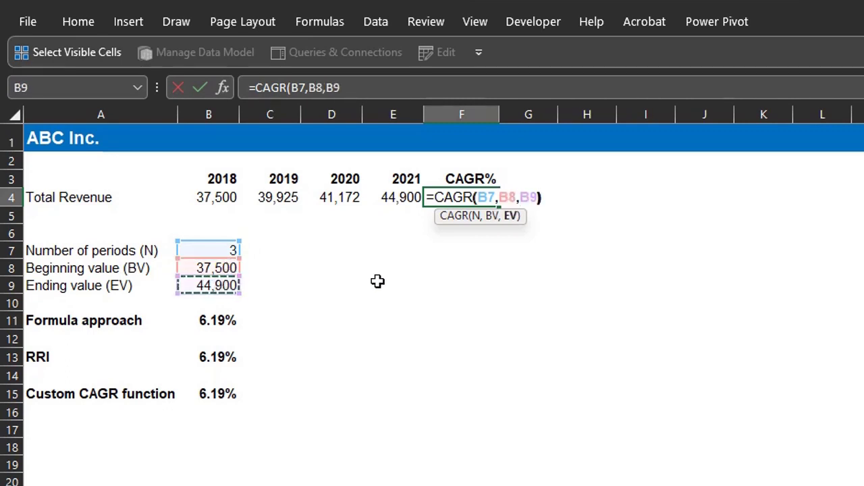
key("Return")
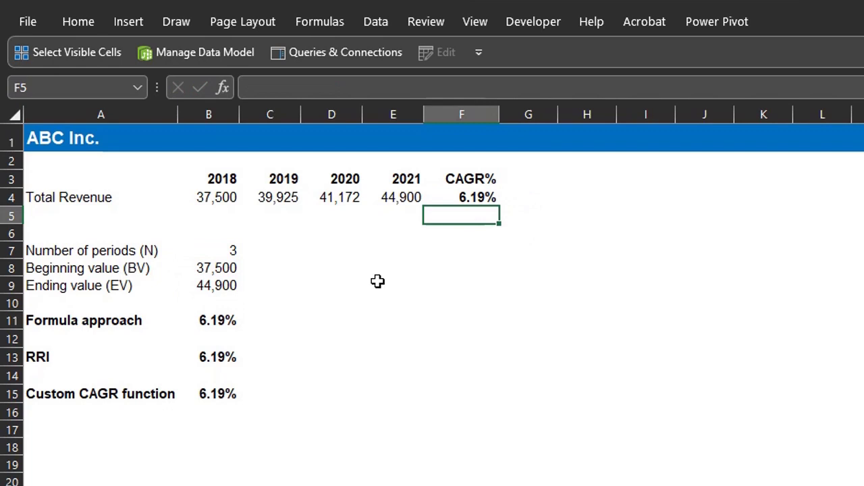